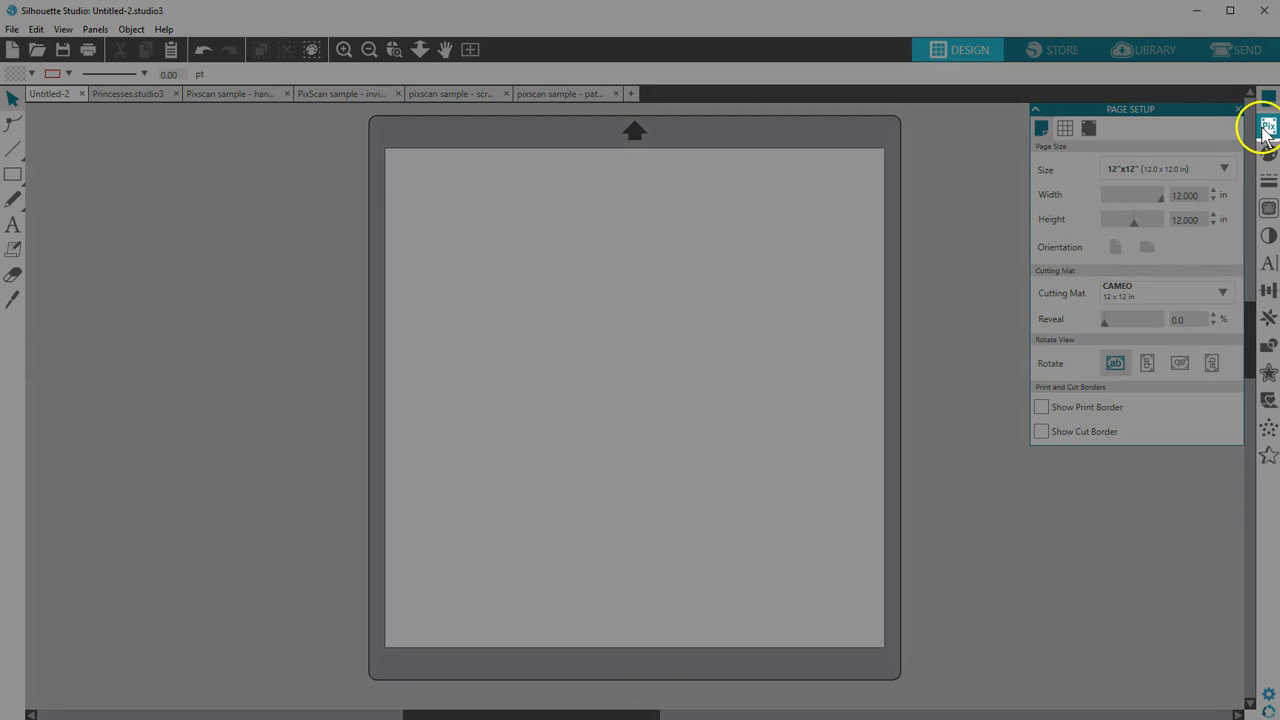
# - Import the PixScan photo 'File Sep 27, 4 16 23 PM.jpeg' from file as a new document
pyautogui.click(1268, 127)
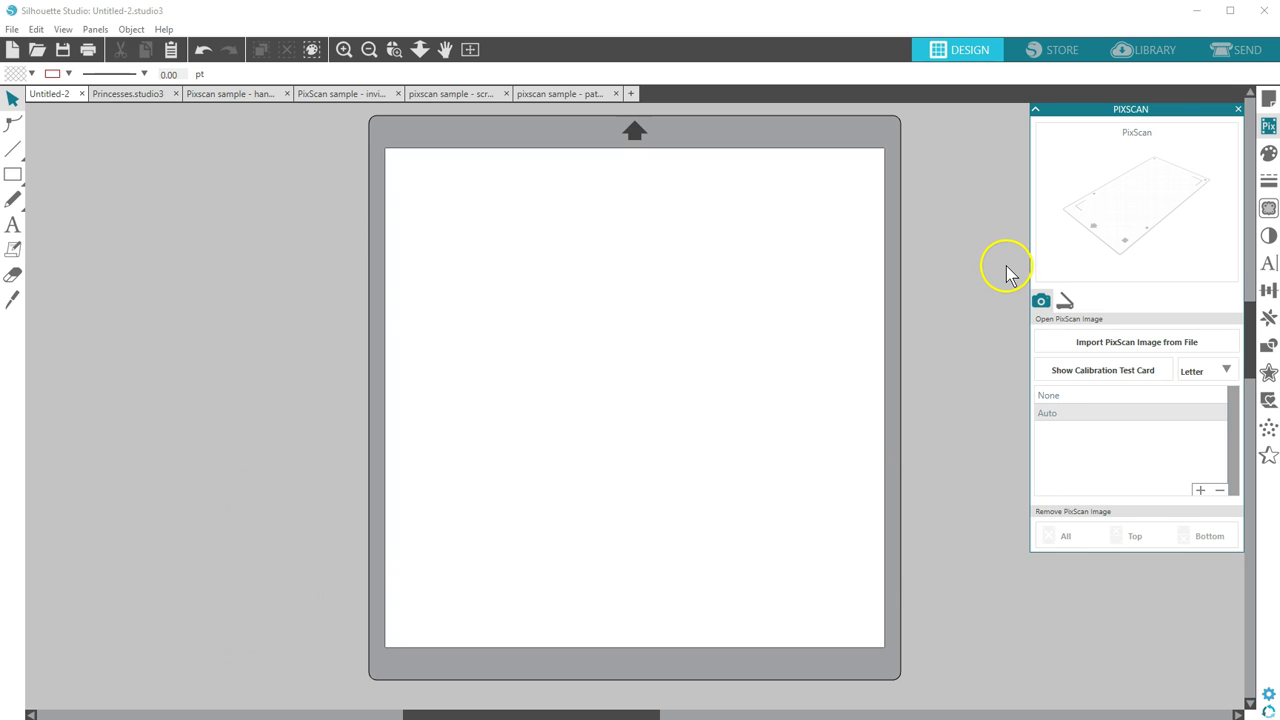
pyautogui.click(1047, 345)
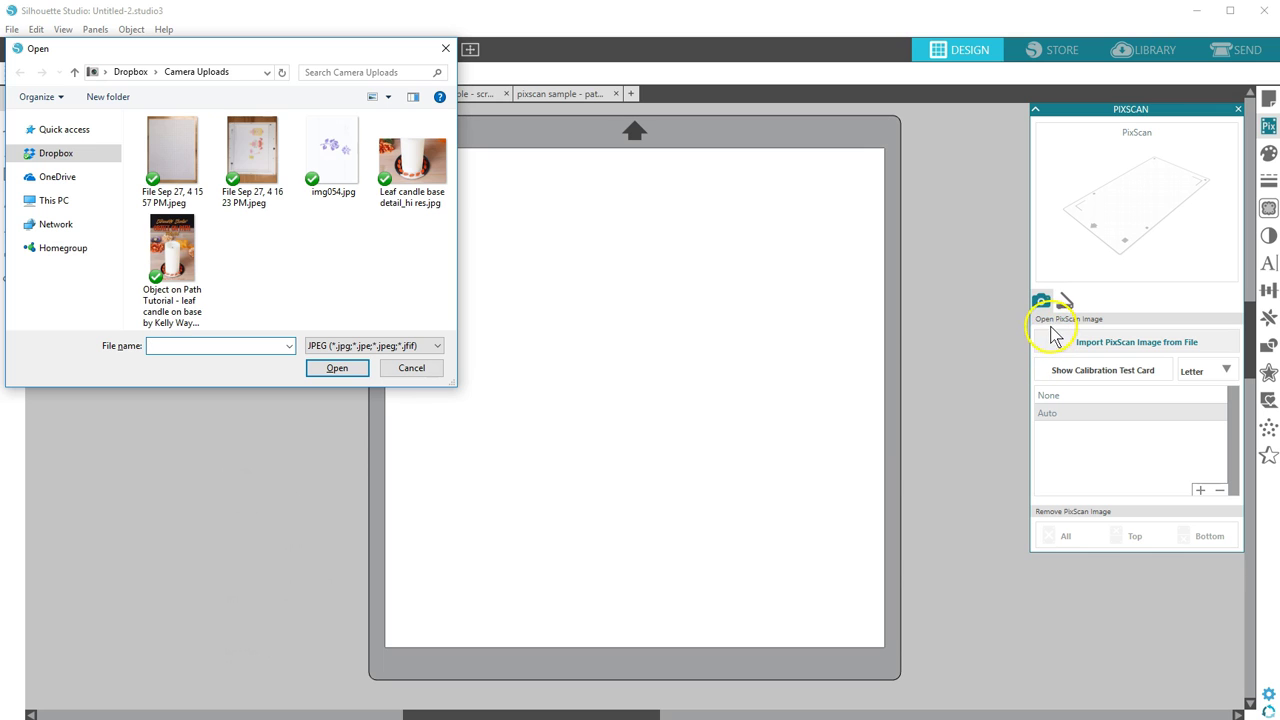
pyautogui.click(928, 338)
pyautogui.click(262, 165)
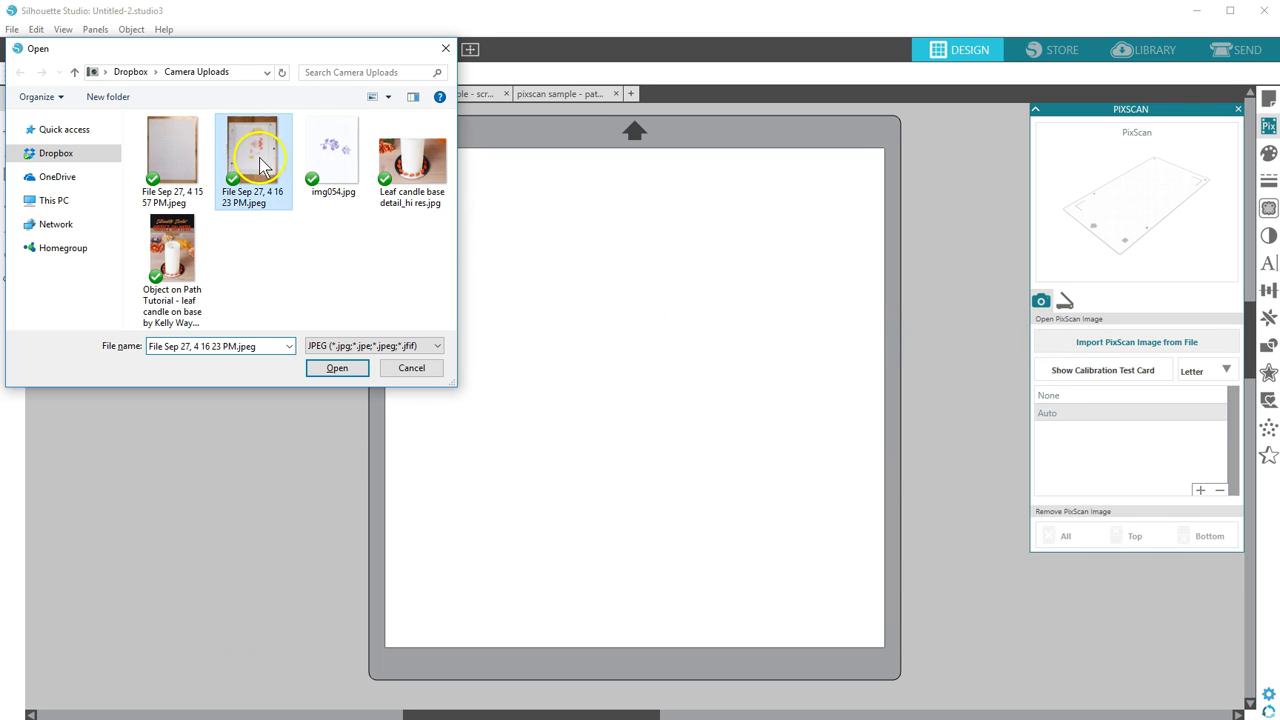
pyautogui.click(324, 367)
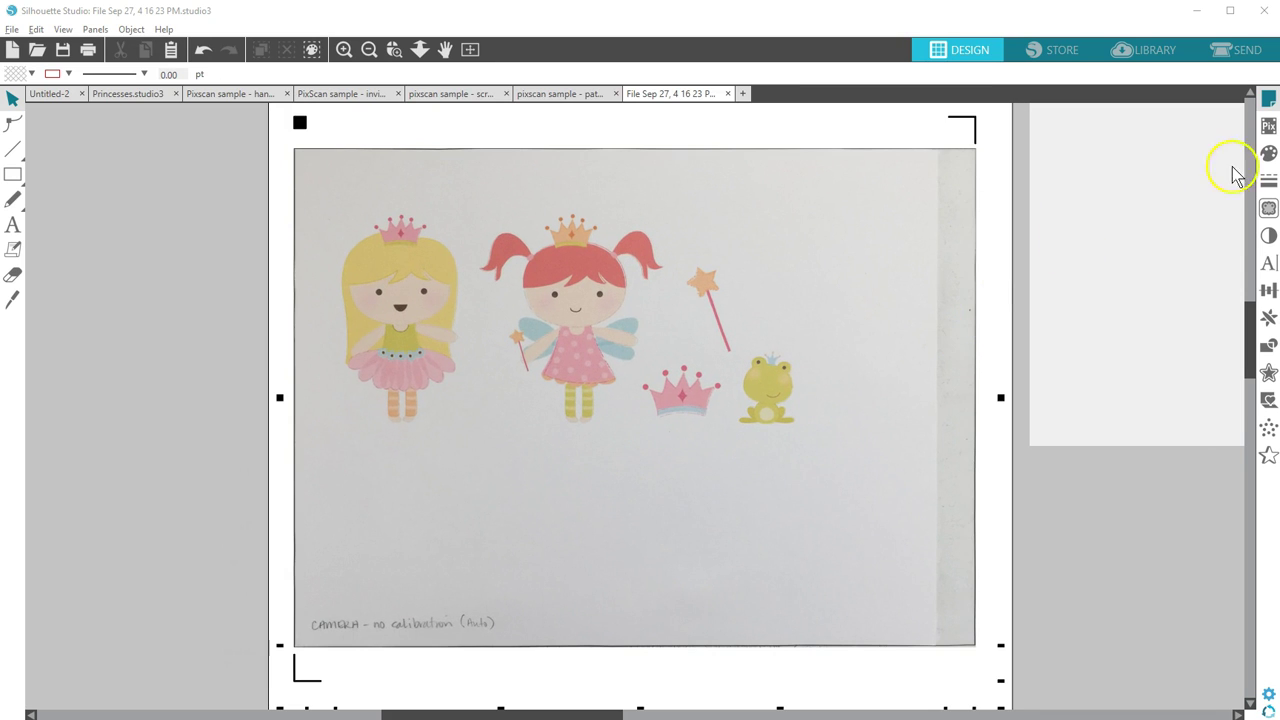
# - Preview the PixScan calibration test card, close it, and return to the blank Untitled-2 mat
pyautogui.click(1269, 127)
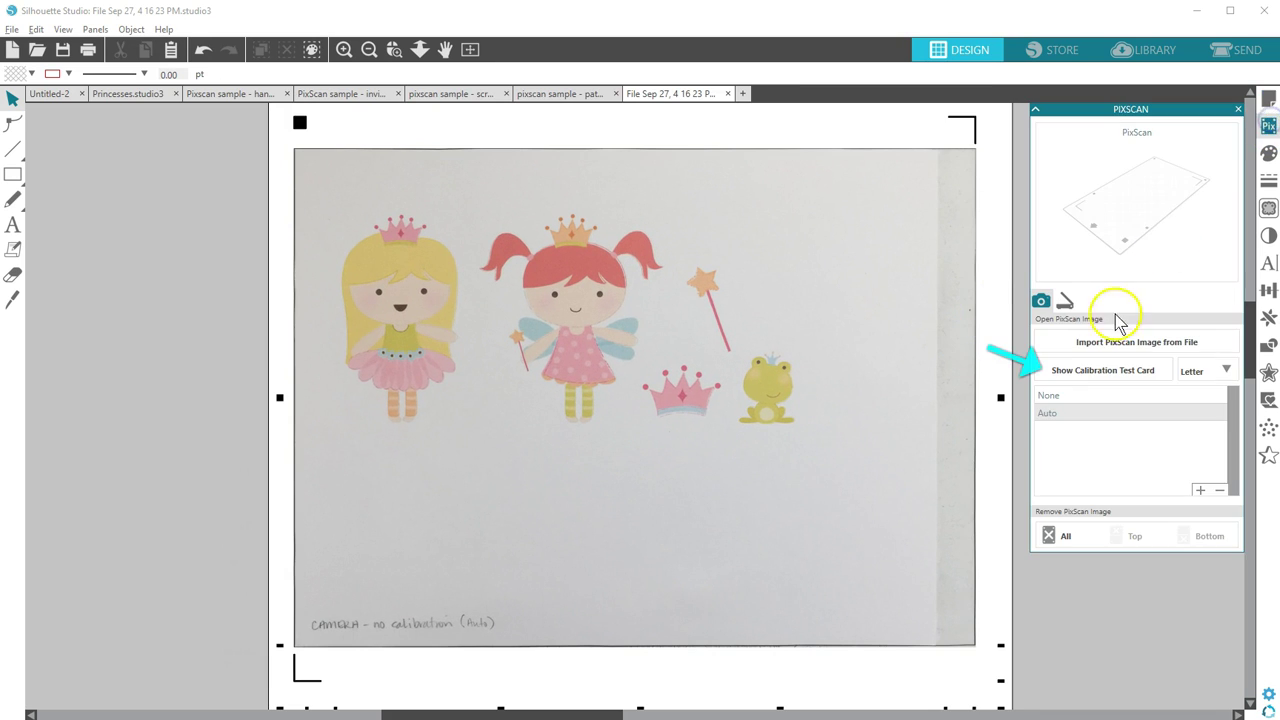
pyautogui.click(1086, 372)
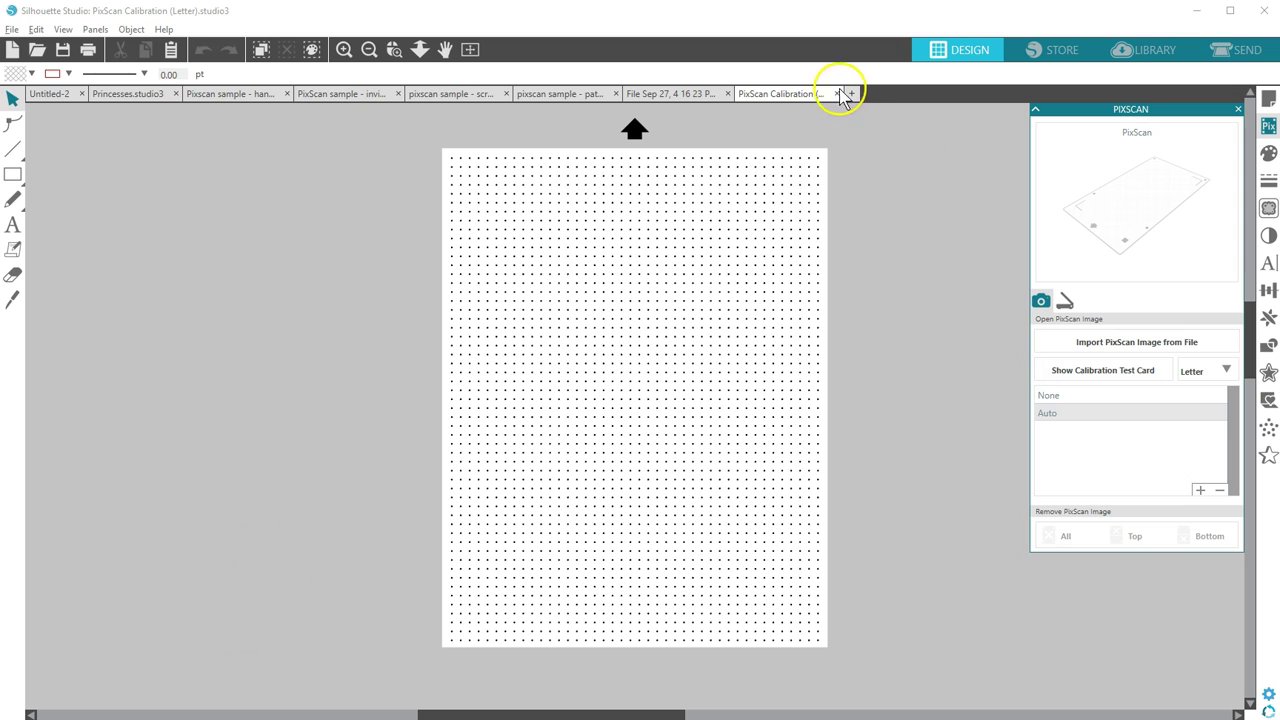
pyautogui.click(834, 92)
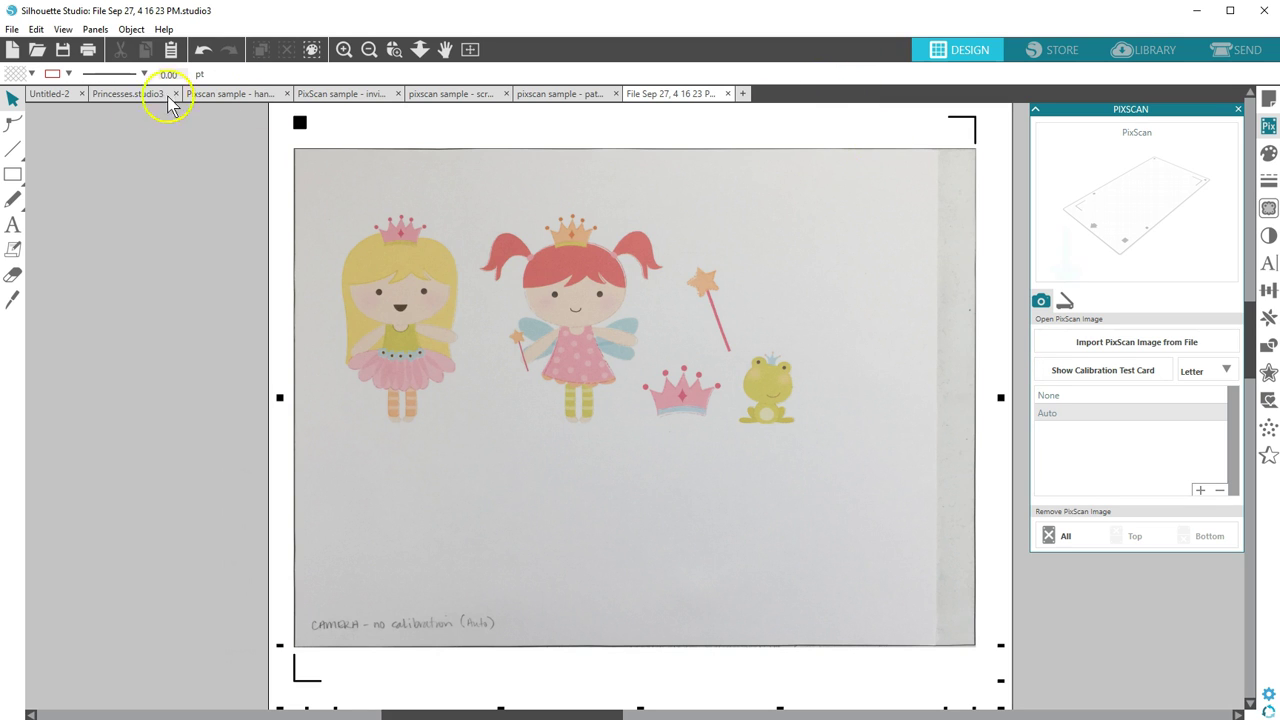
pyautogui.click(53, 94)
# - Switch PixScan to scanner import with EPSON WF-7610/7620 Series as the source
pyautogui.click(1064, 300)
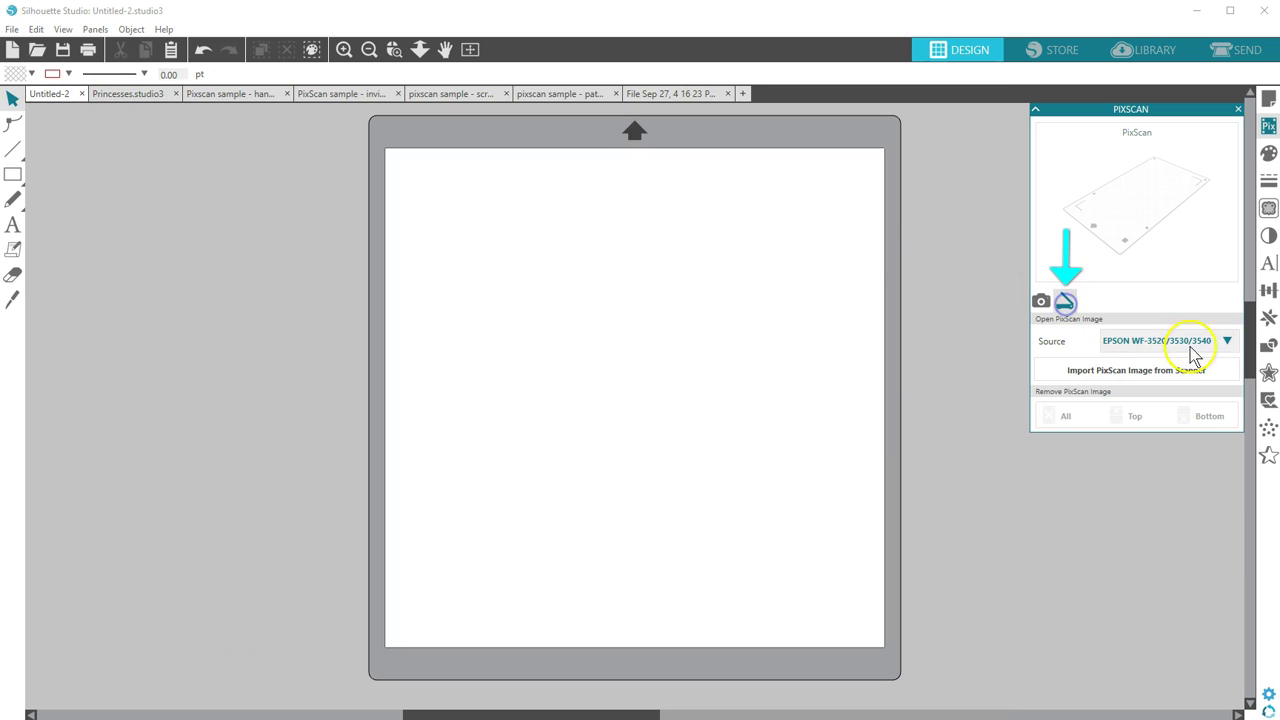
pyautogui.click(1214, 342)
pyautogui.click(1188, 378)
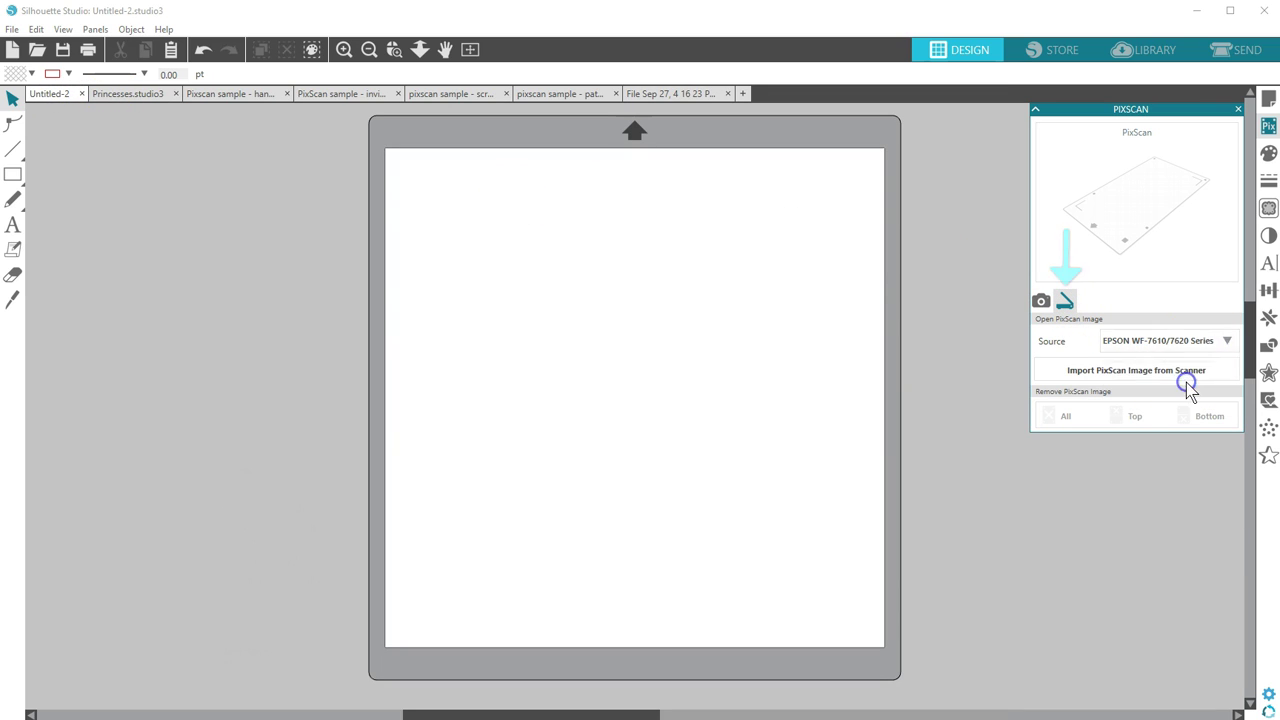
# - Scan the princess sheet through EPSON Scan's Main Settings into a new document
pyautogui.click(1043, 380)
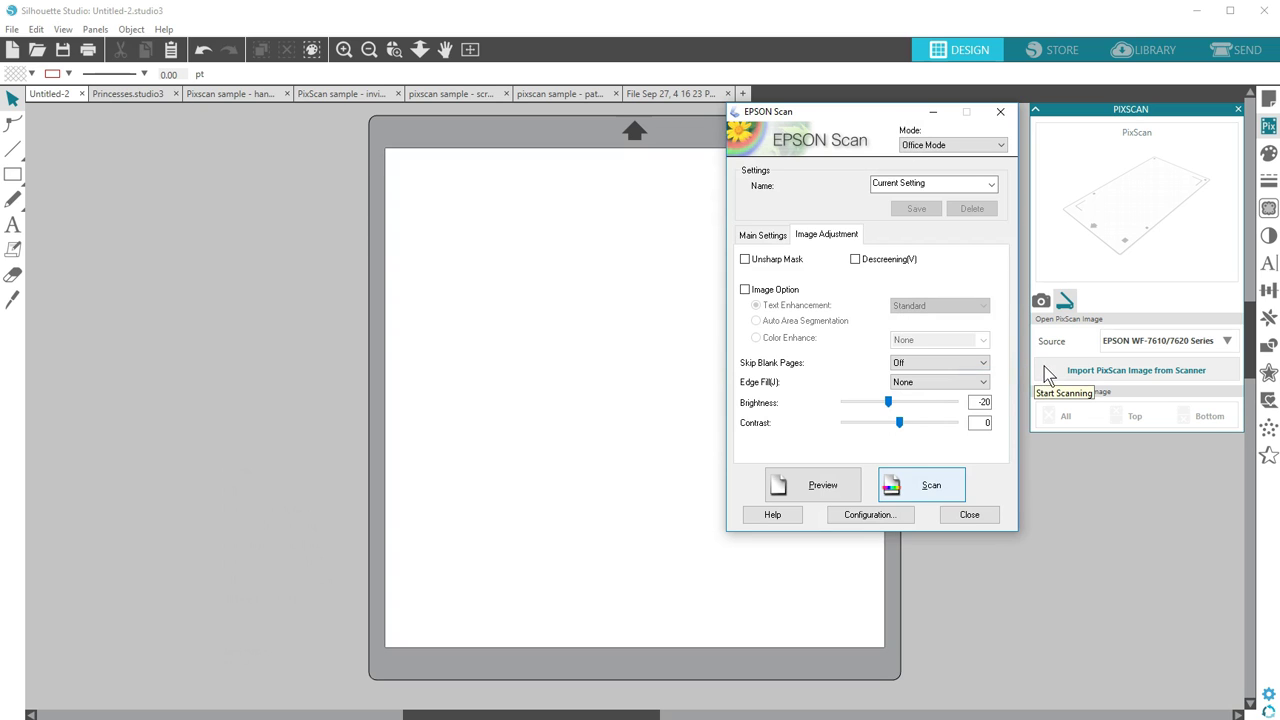
pyautogui.click(1044, 378)
pyautogui.click(759, 236)
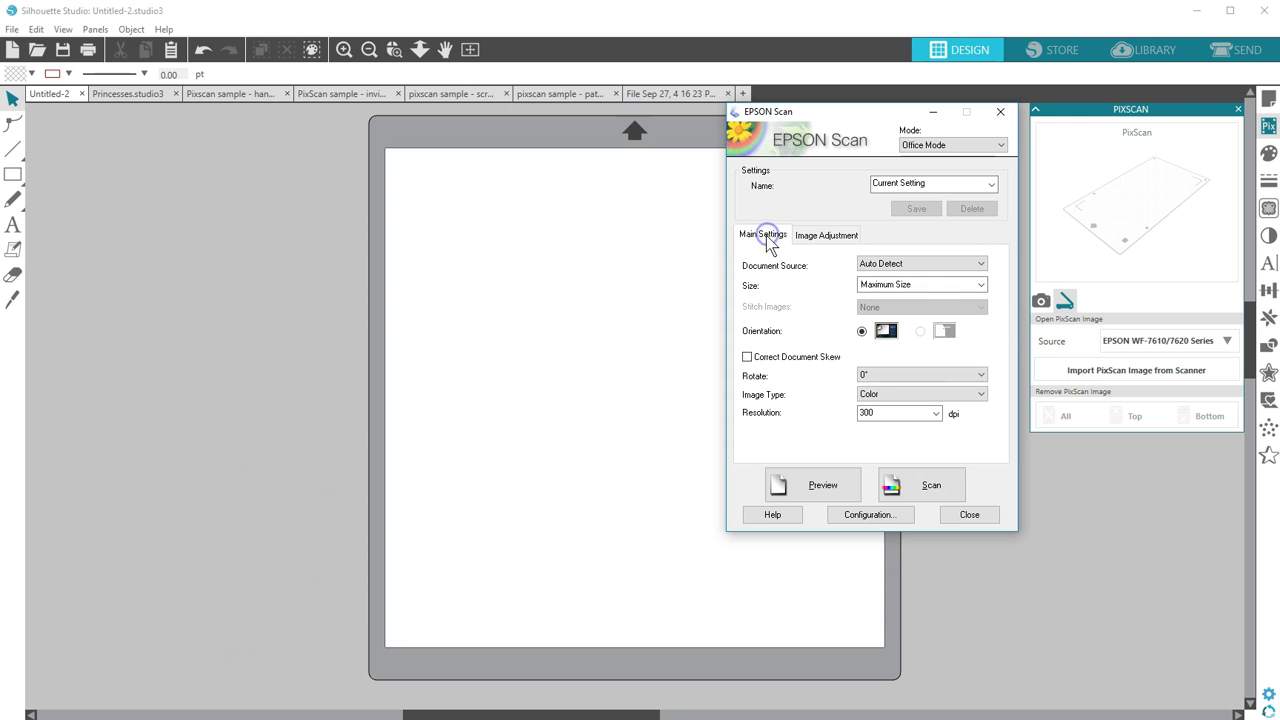
pyautogui.click(900, 288)
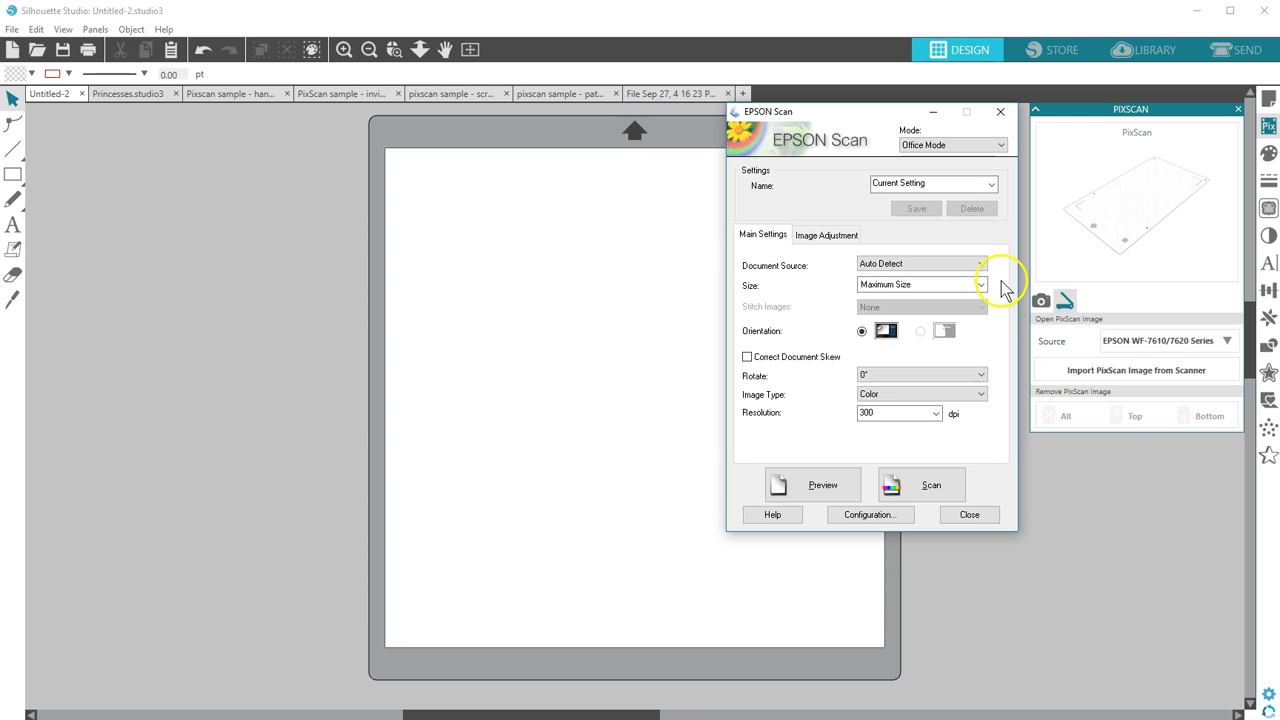
pyautogui.click(953, 486)
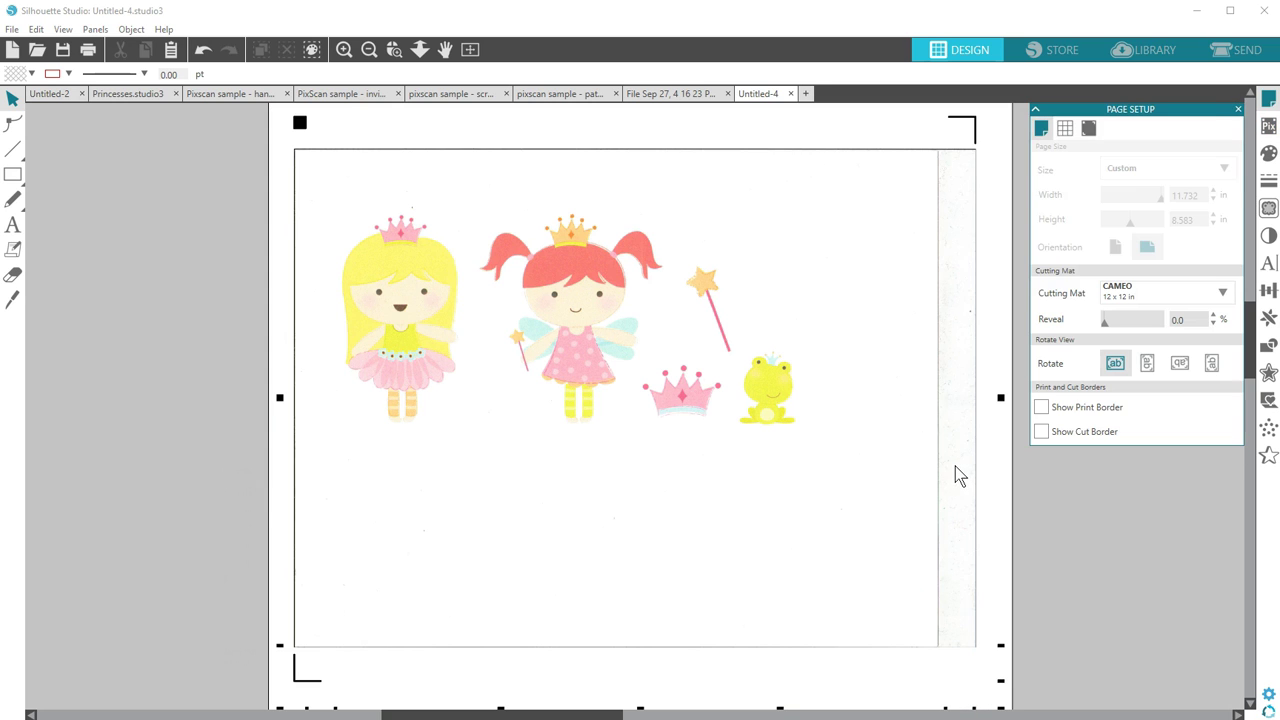
# - Close Page Setup, switch to the File Sep 27 princess photo, and drag across the figures
pyautogui.click(1239, 109)
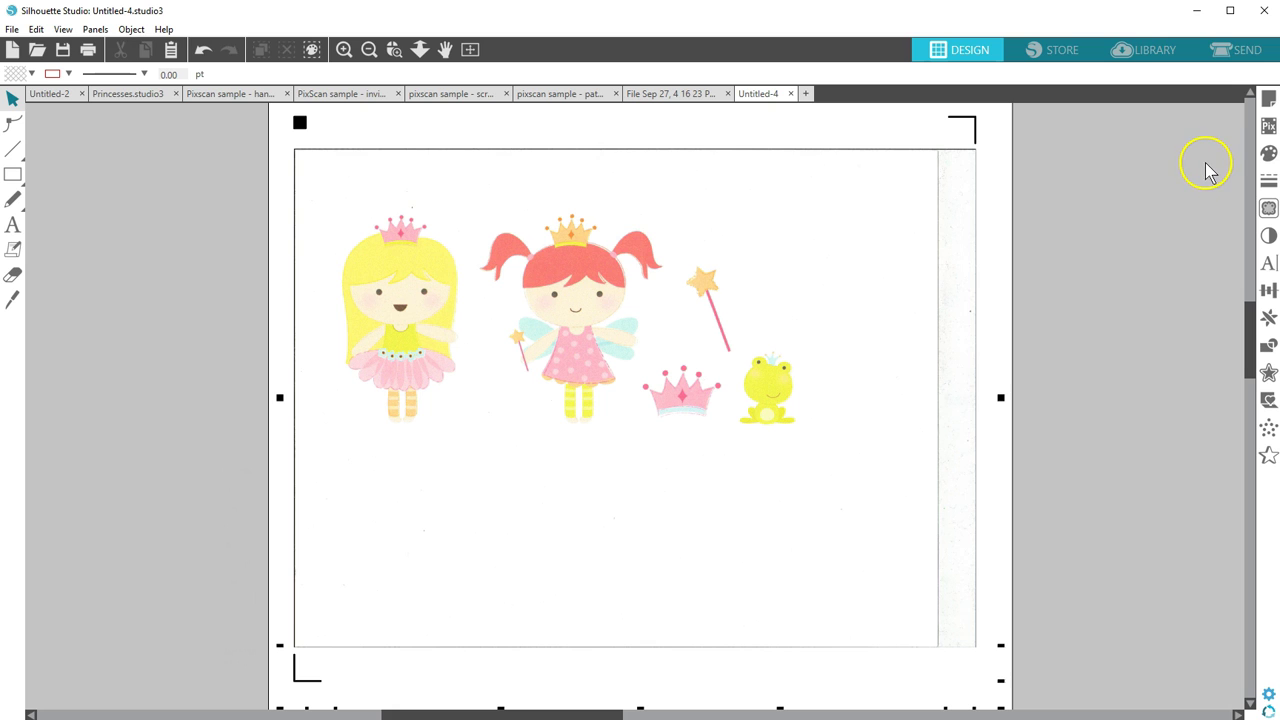
pyautogui.click(672, 95)
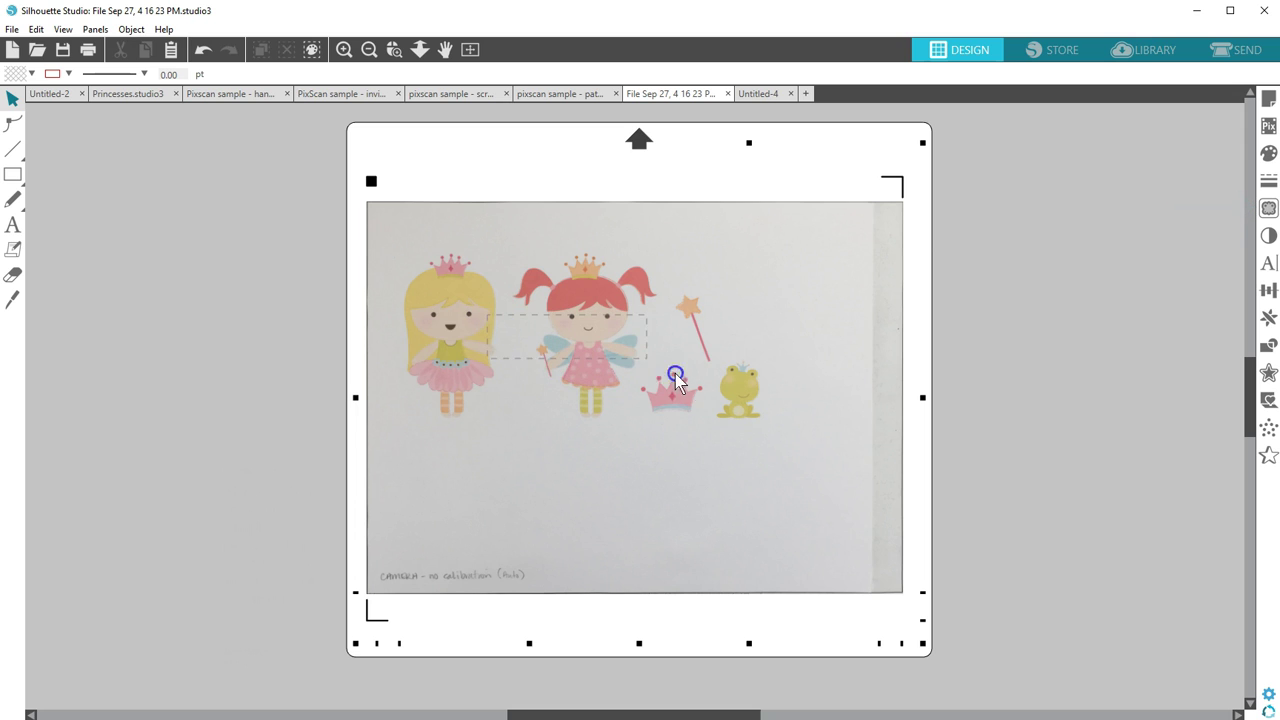
pyautogui.moveTo(598, 320); pyautogui.dragTo(631, 409)
pyautogui.moveTo(430, 302); pyautogui.dragTo(686, 357)
pyautogui.click(108, 92)
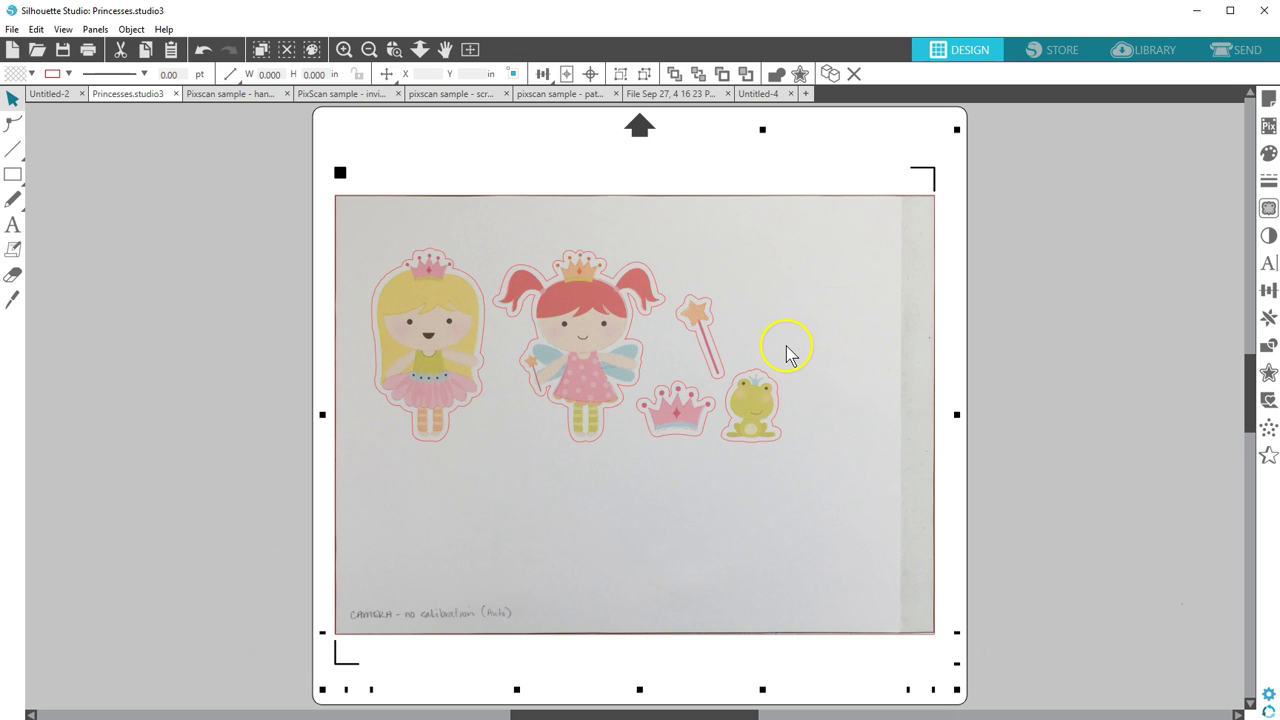
pyautogui.click(1214, 56)
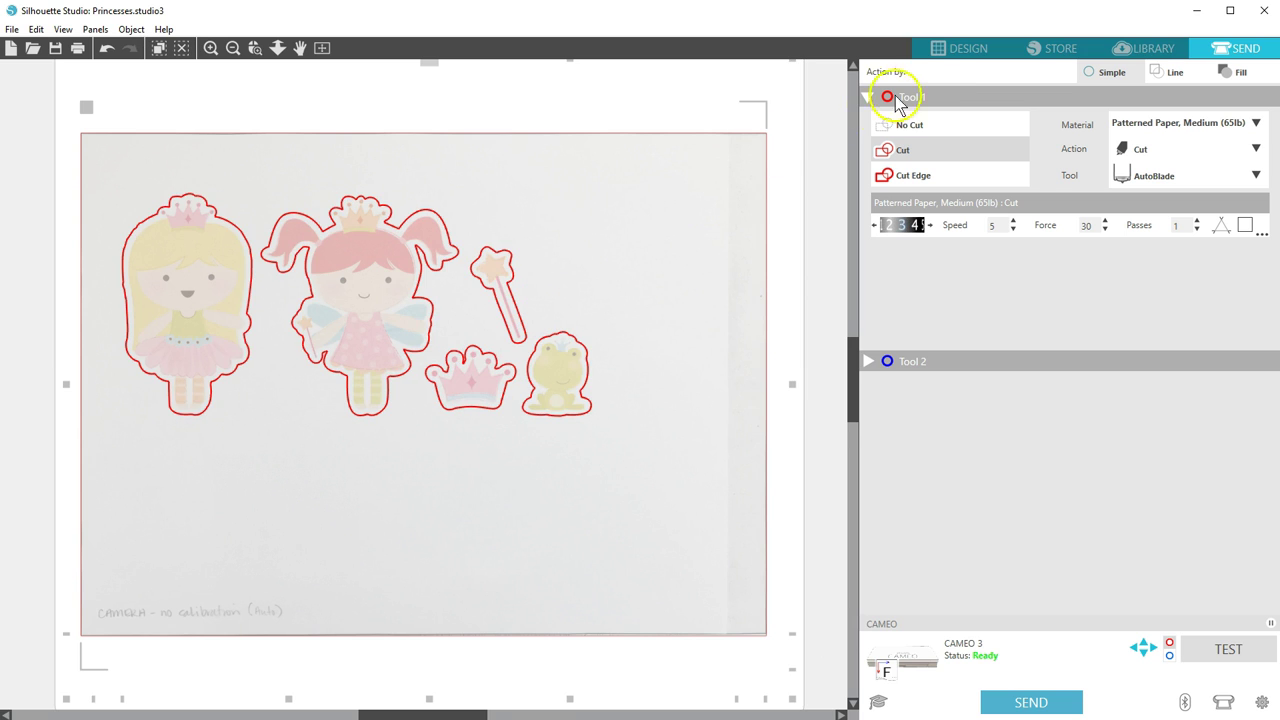
pyautogui.click(940, 55)
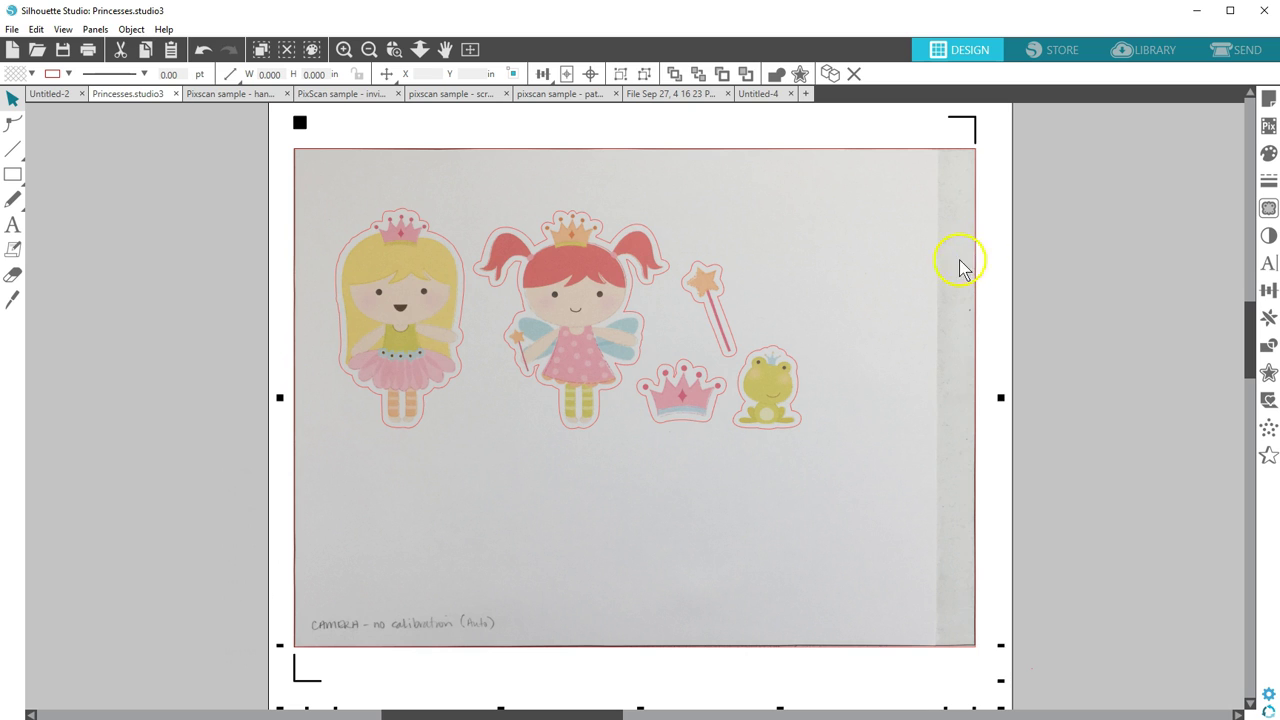
# - In the hand lettering document, trace the Welcome lettering at threshold 71
pyautogui.click(225, 93)
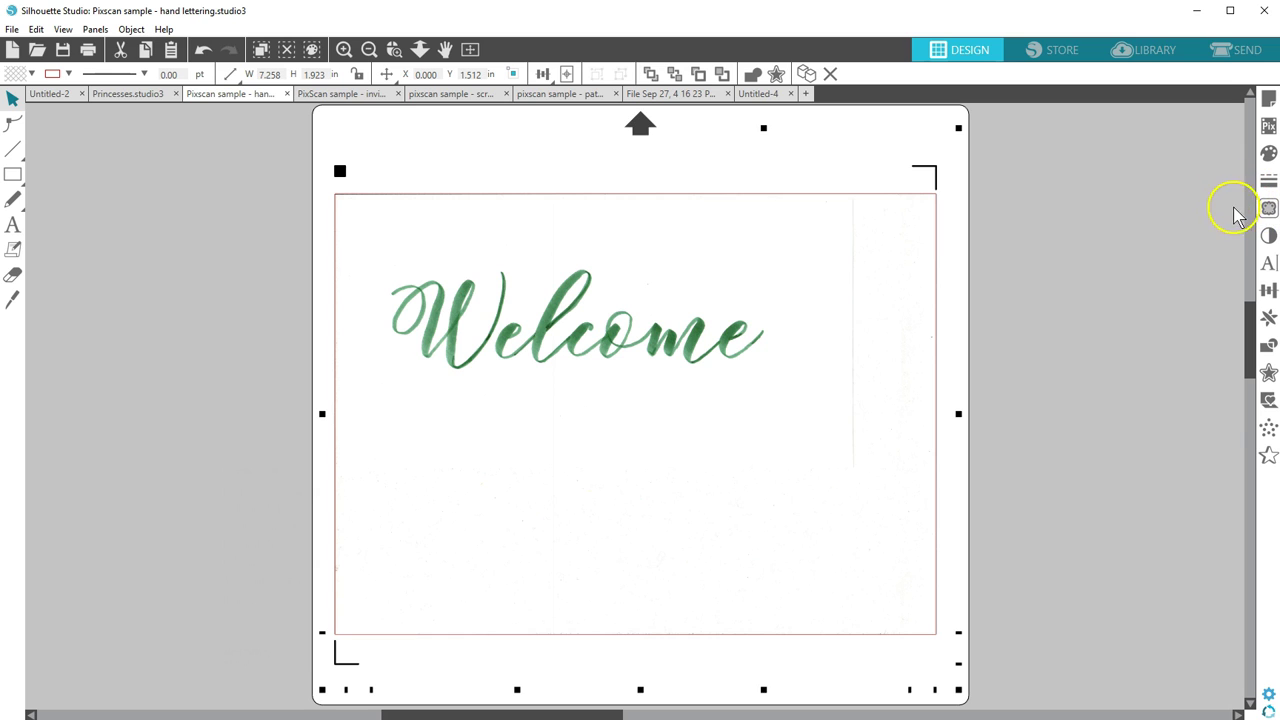
pyautogui.click(1267, 208)
pyautogui.click(1104, 147)
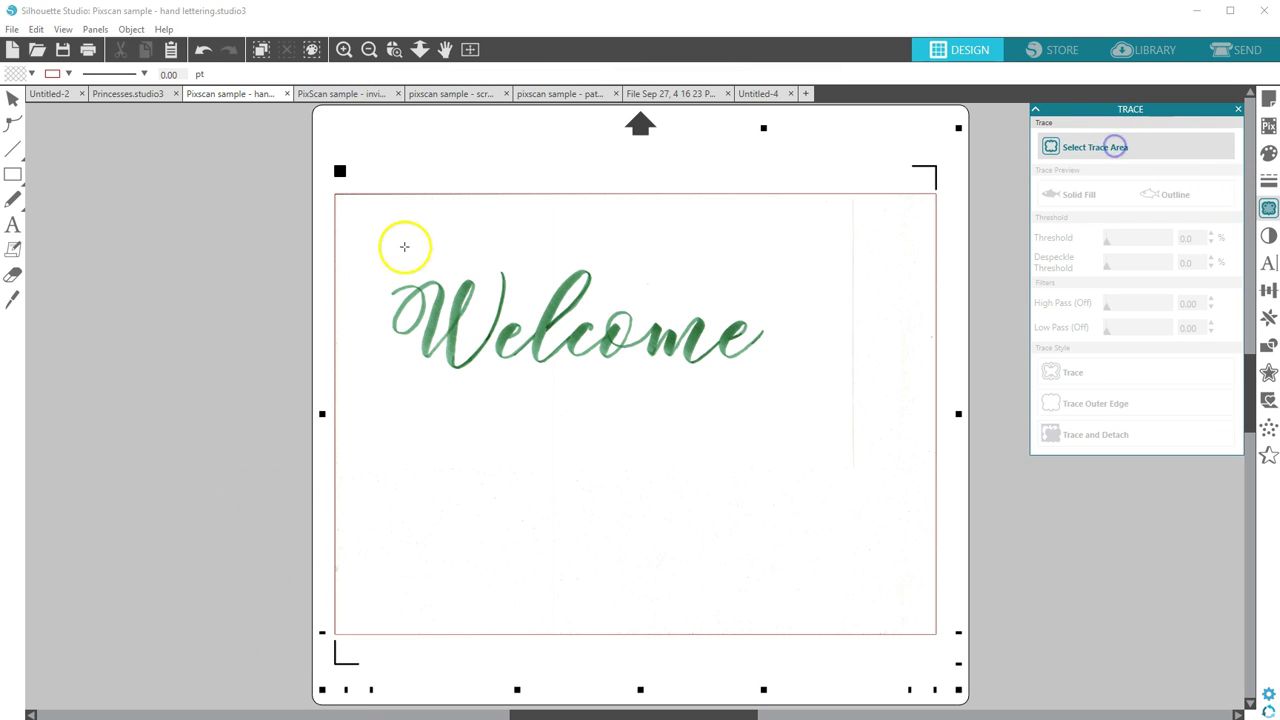
pyautogui.moveTo(389, 246); pyautogui.dragTo(781, 403)
pyautogui.click(1151, 240)
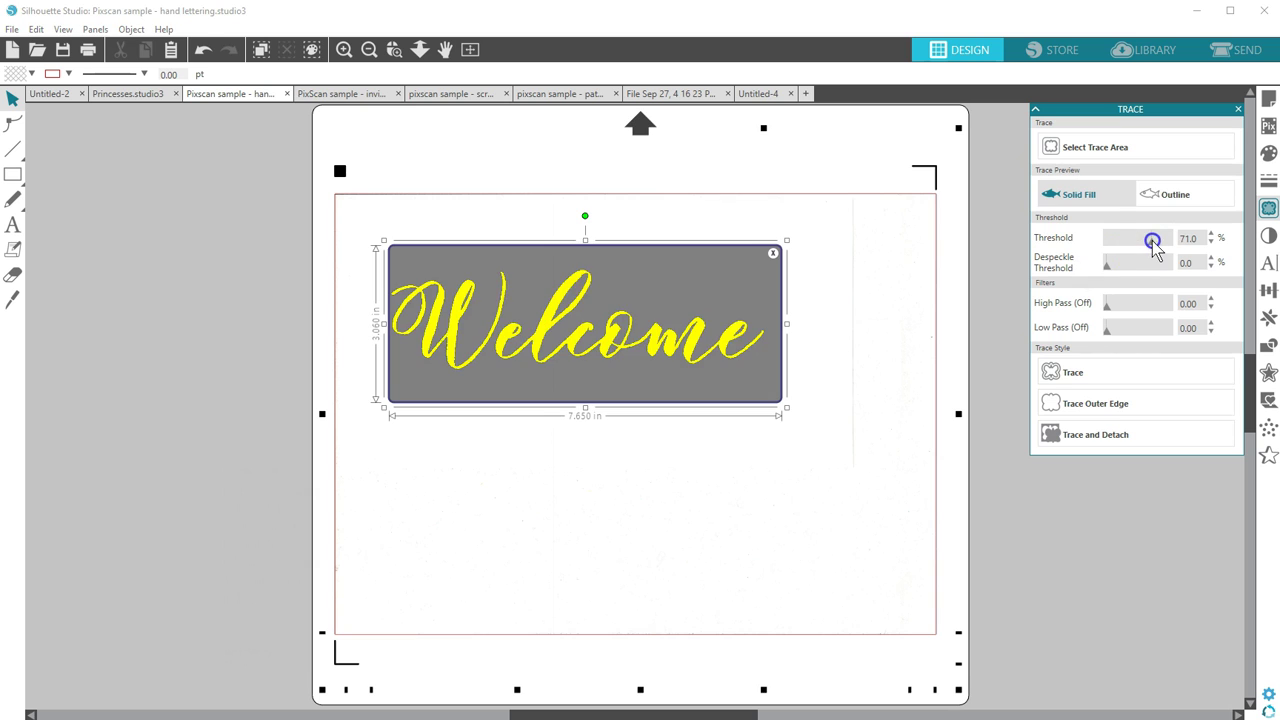
pyautogui.click(1073, 374)
# - Move the traced Welcome below the original, colour its outline red, then open the invite
pyautogui.moveTo(600, 334); pyautogui.dragTo(634, 429)
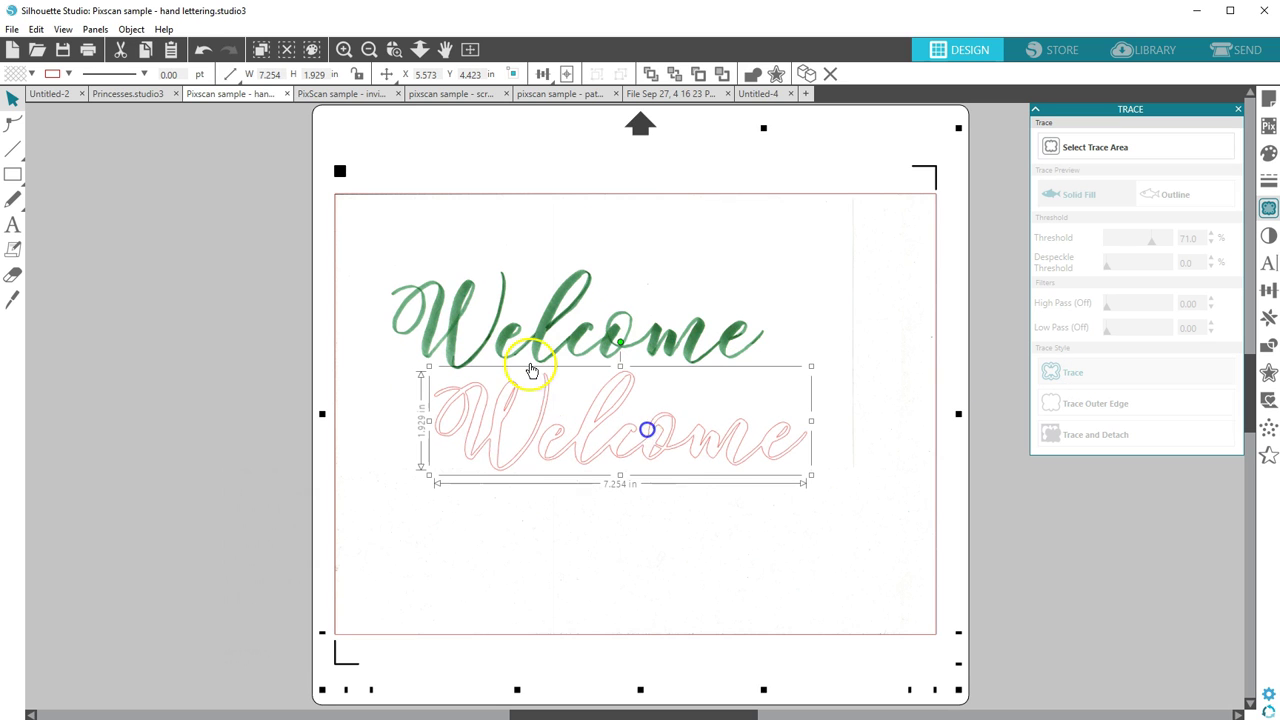
pyautogui.click(48, 77)
pyautogui.click(186, 107)
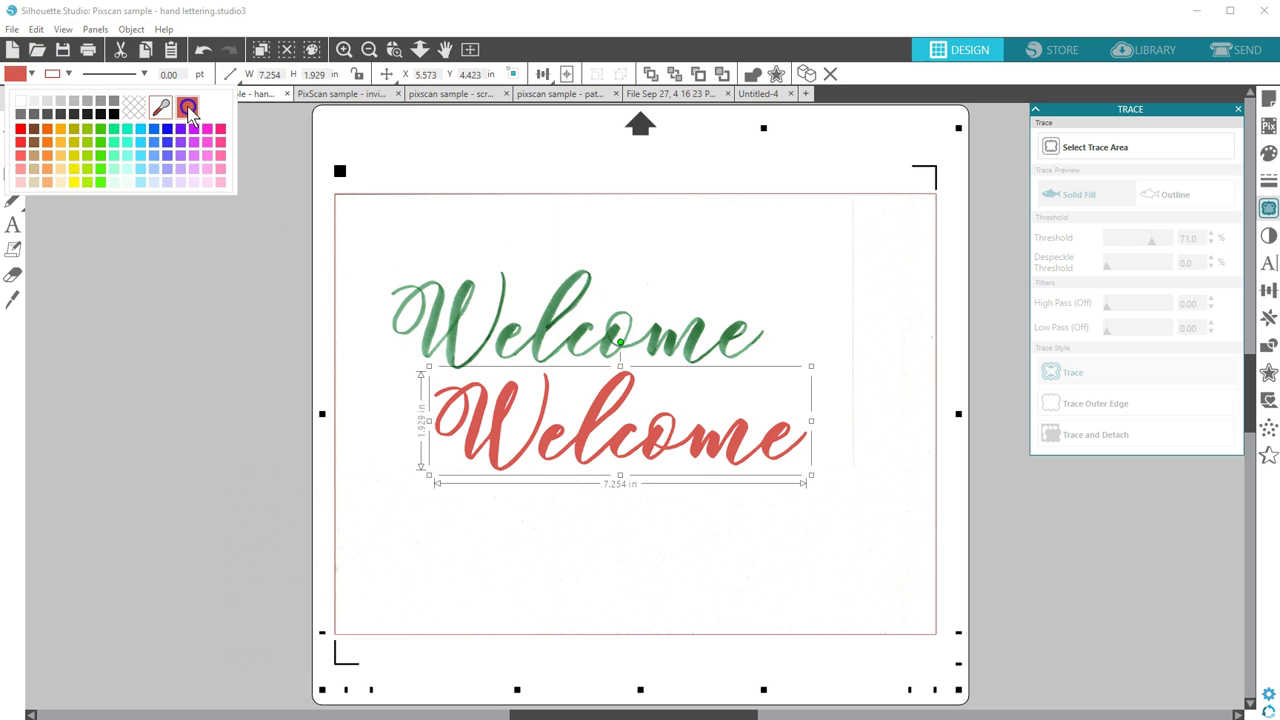
pyautogui.click(621, 238)
pyautogui.click(795, 308)
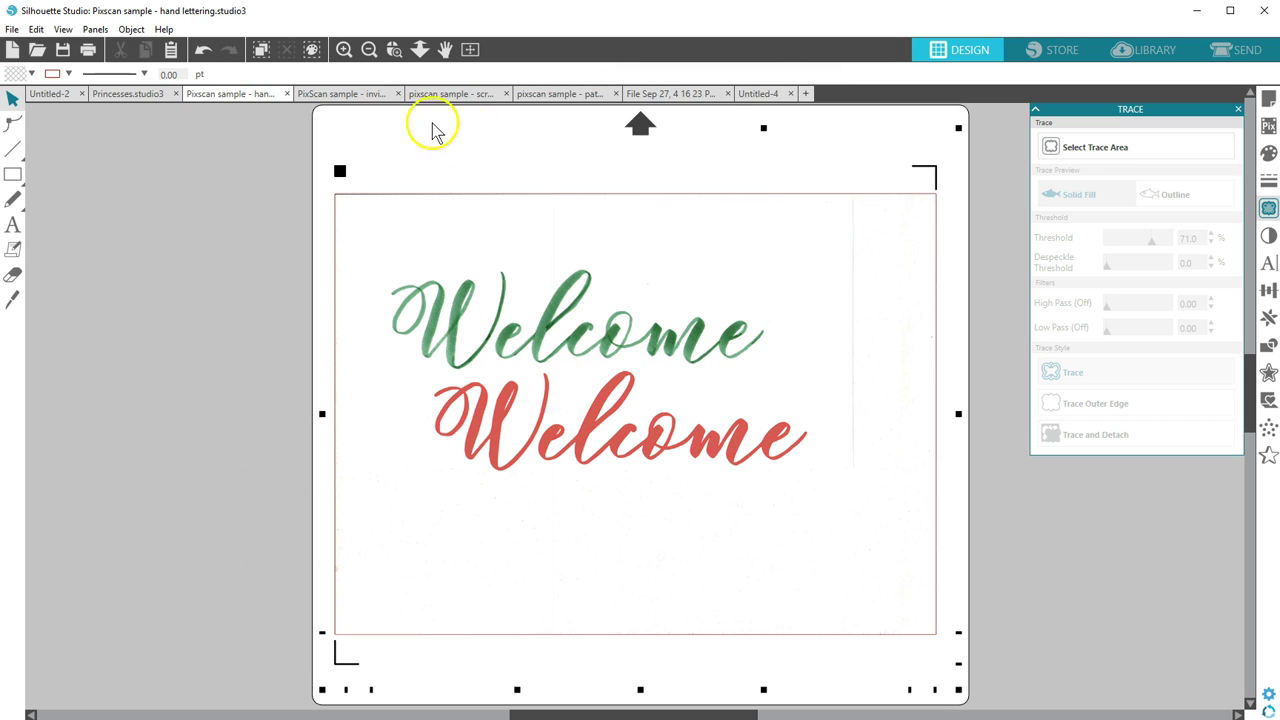
pyautogui.click(340, 93)
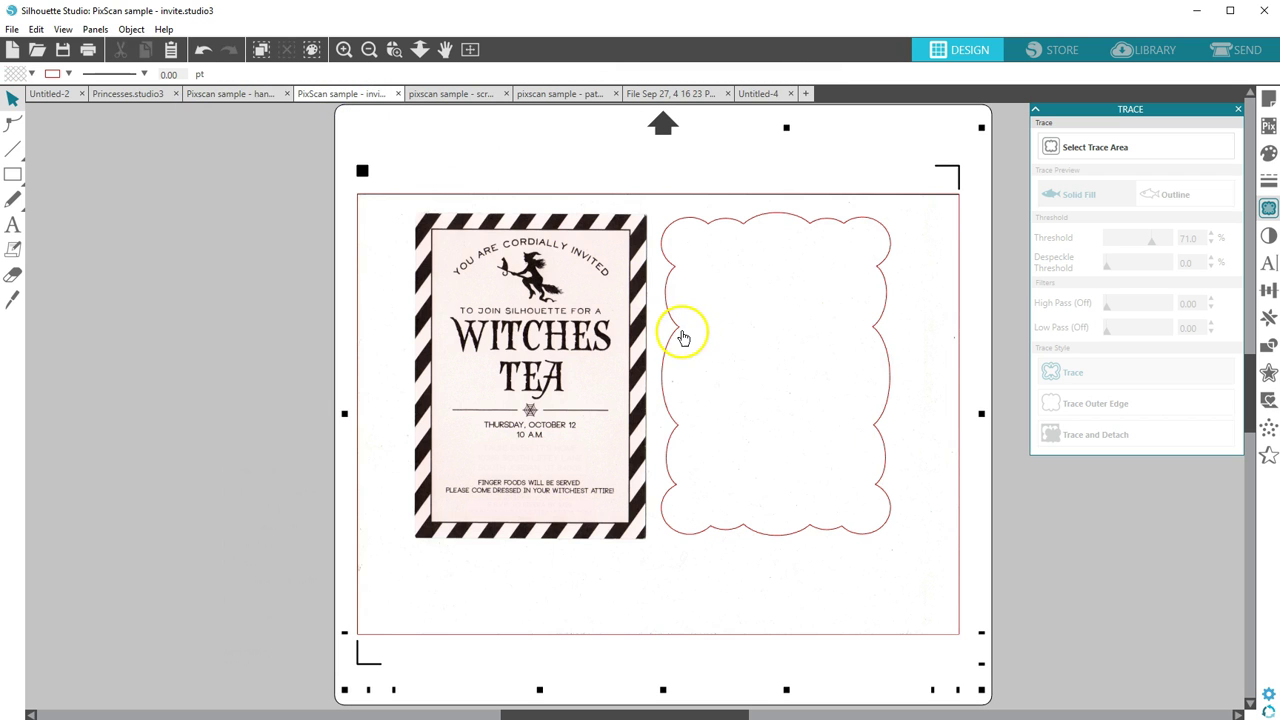
# - Move the scalloped cut outline onto the Witches Tea invite and check it in Send view
pyautogui.moveTo(677, 326); pyautogui.dragTo(430, 327)
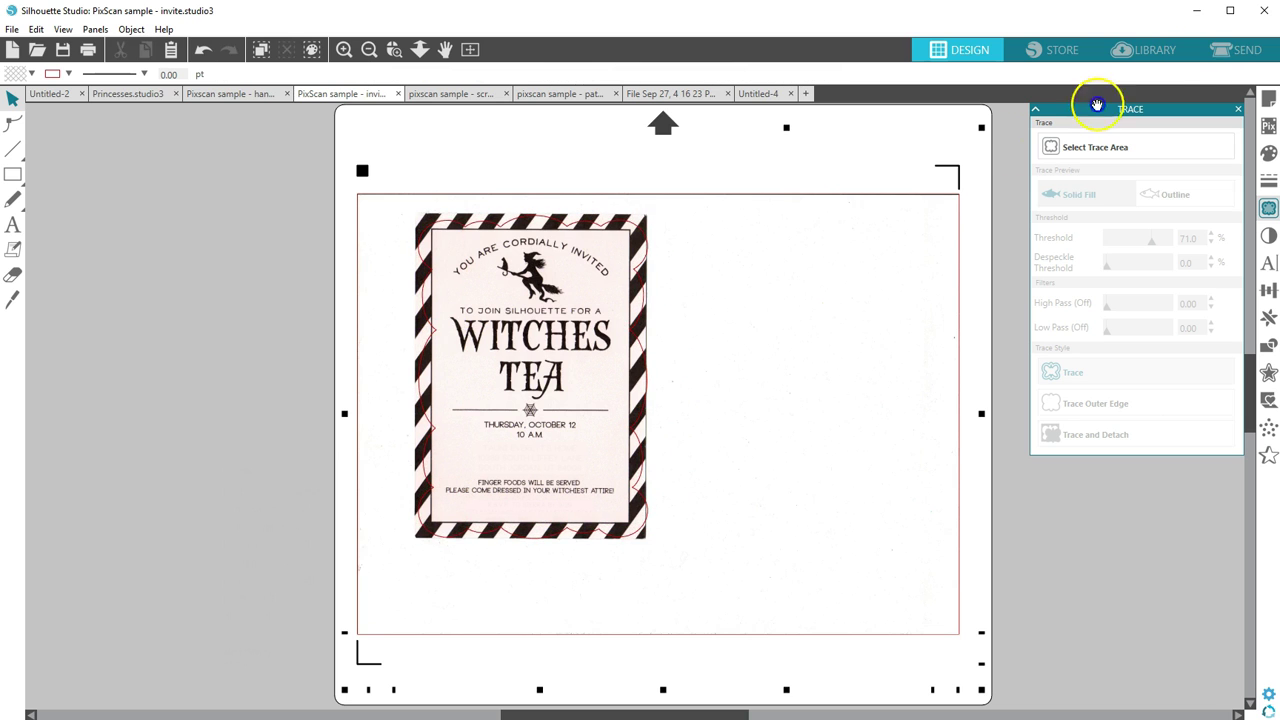
pyautogui.click(1230, 50)
pyautogui.click(966, 49)
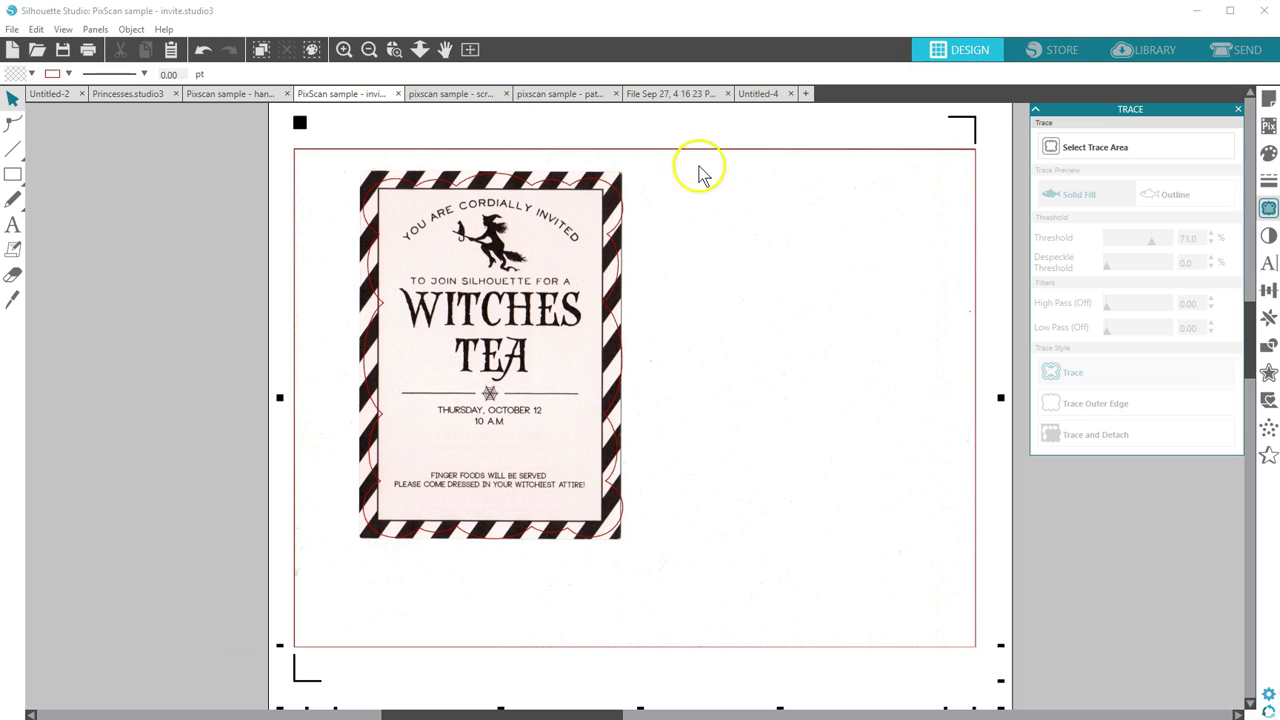
# - Nudge a star cut outline into place on the scraps sample document
pyautogui.click(449, 97)
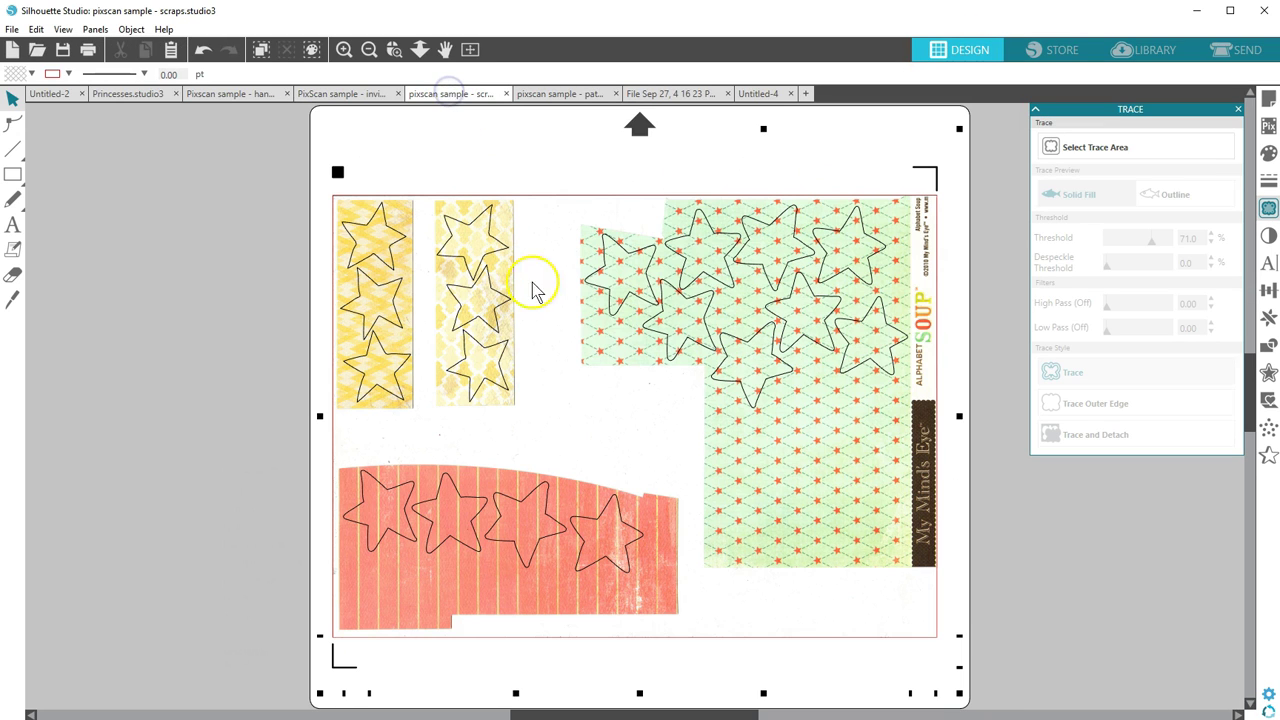
pyautogui.moveTo(620, 303)
pyautogui.mouseDown()
pyautogui.moveTo(586, 314)
pyautogui.moveTo(563, 280)
pyautogui.moveTo(621, 301)
pyautogui.mouseUp()
pyautogui.click(621, 299)
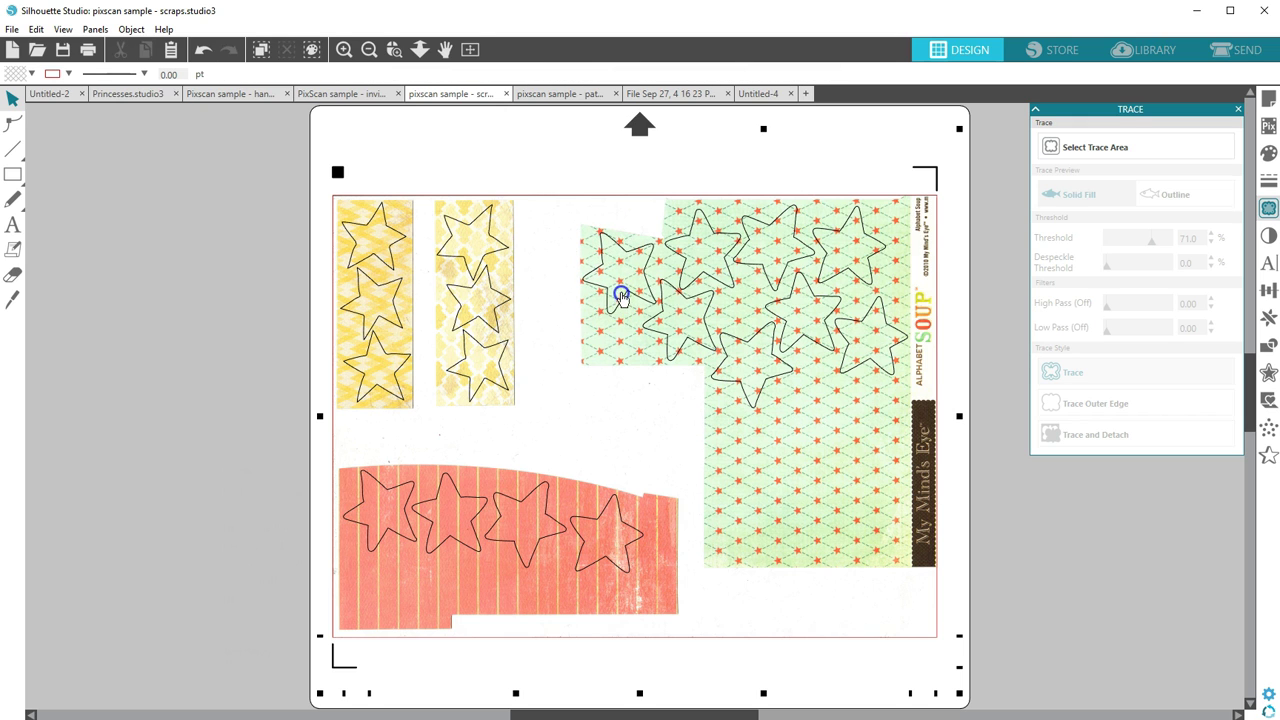
# - Zoom into the pattern paper, realign the candle cut outline, and return to Untitled-2
pyautogui.click(553, 96)
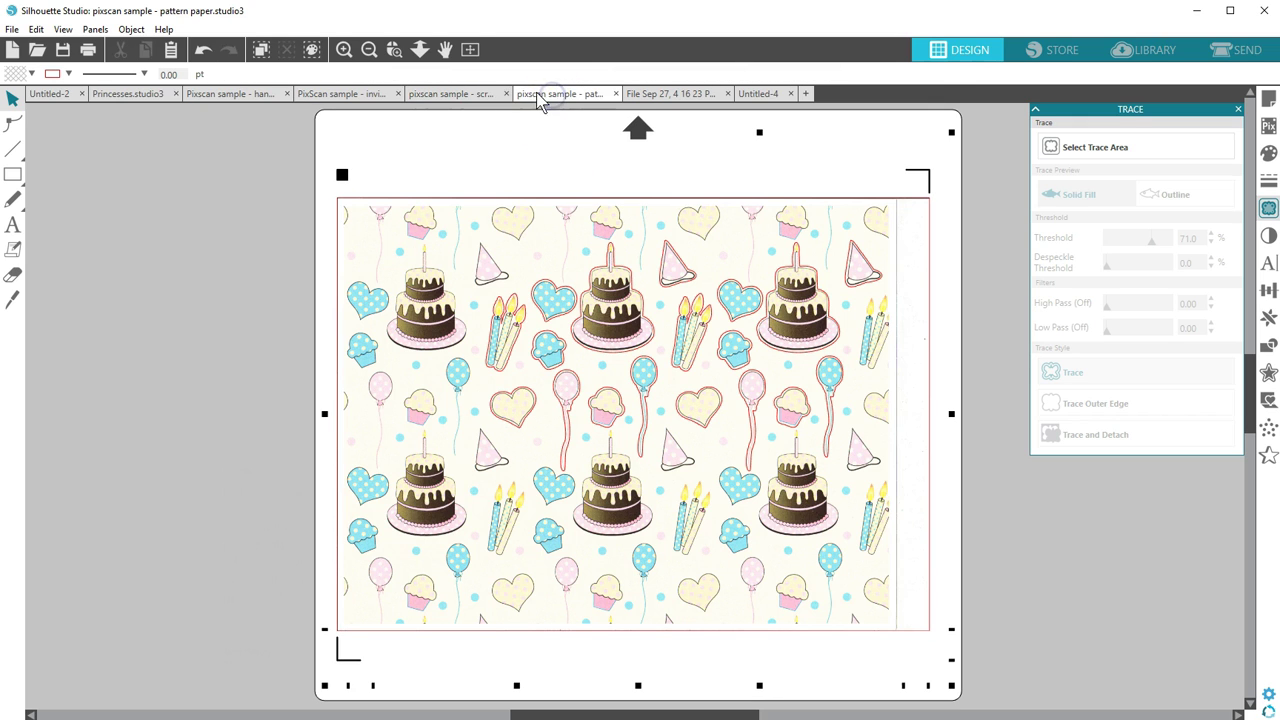
pyautogui.click(394, 49)
pyautogui.moveTo(496, 248)
pyautogui.mouseDown()
pyautogui.moveTo(883, 549)
pyautogui.moveTo(876, 520)
pyautogui.mouseUp()
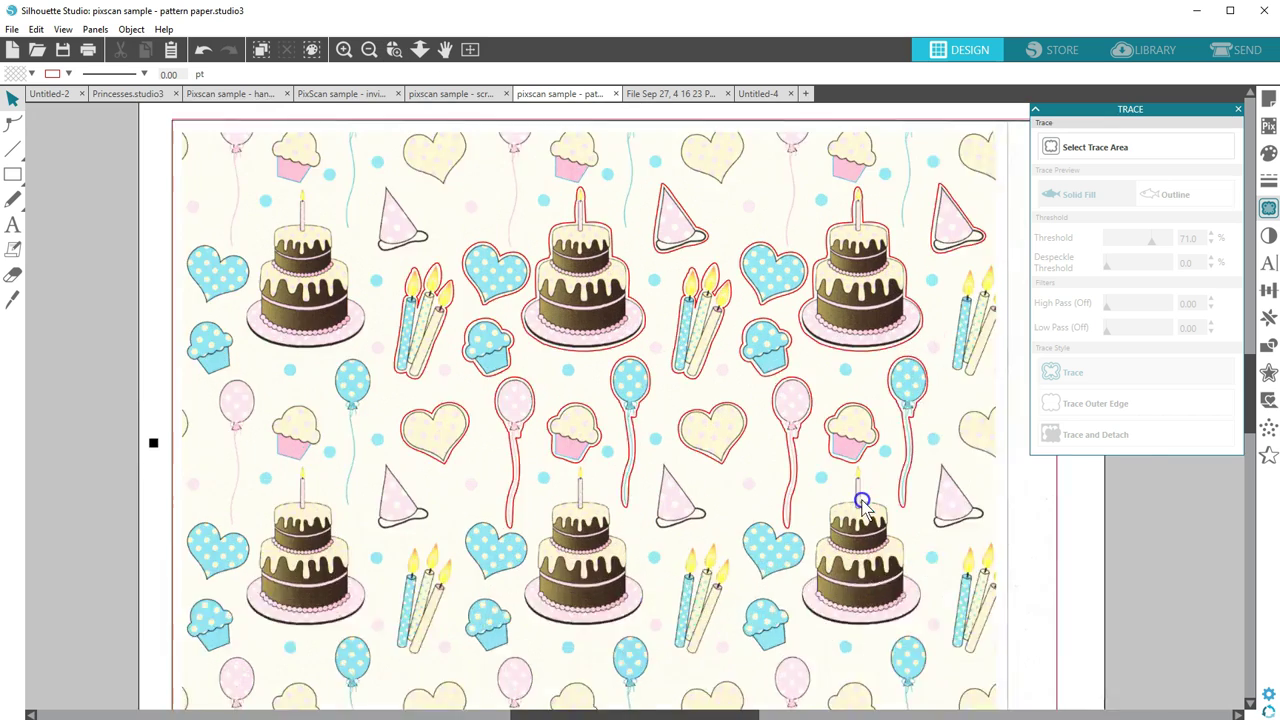
pyautogui.click(746, 407)
pyautogui.moveTo(746, 407); pyautogui.dragTo(708, 370)
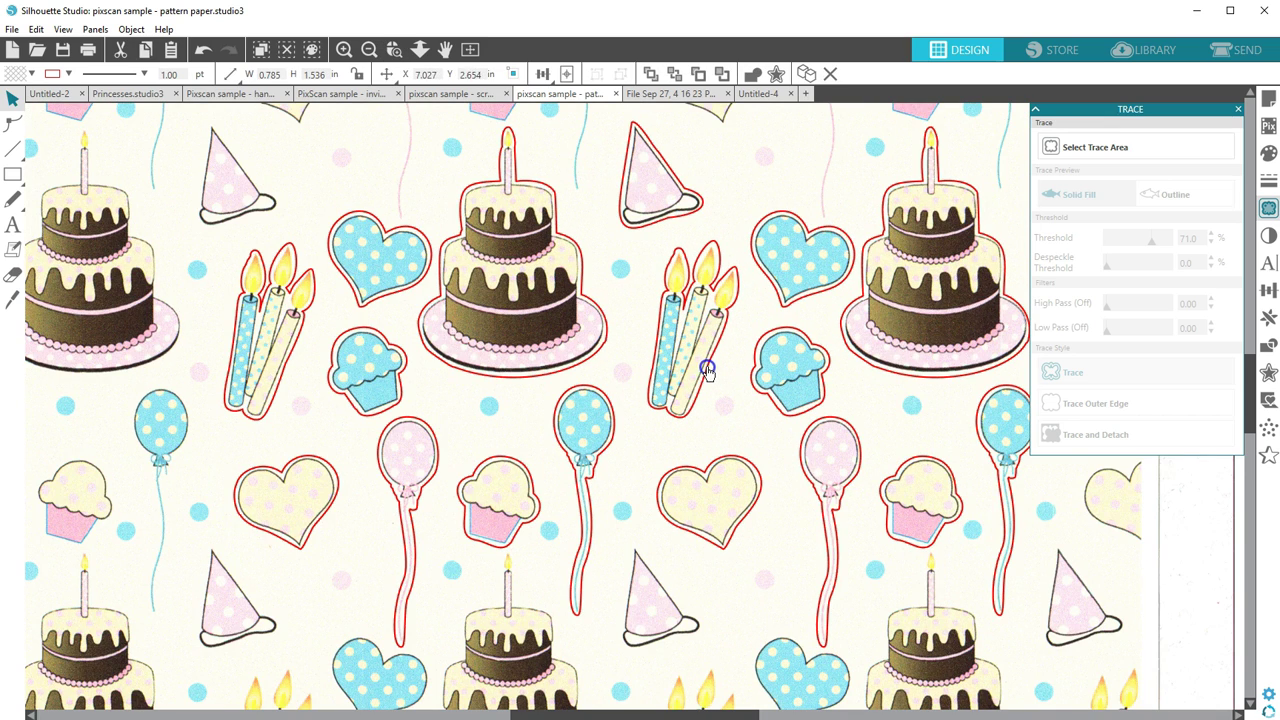
pyautogui.click(708, 370)
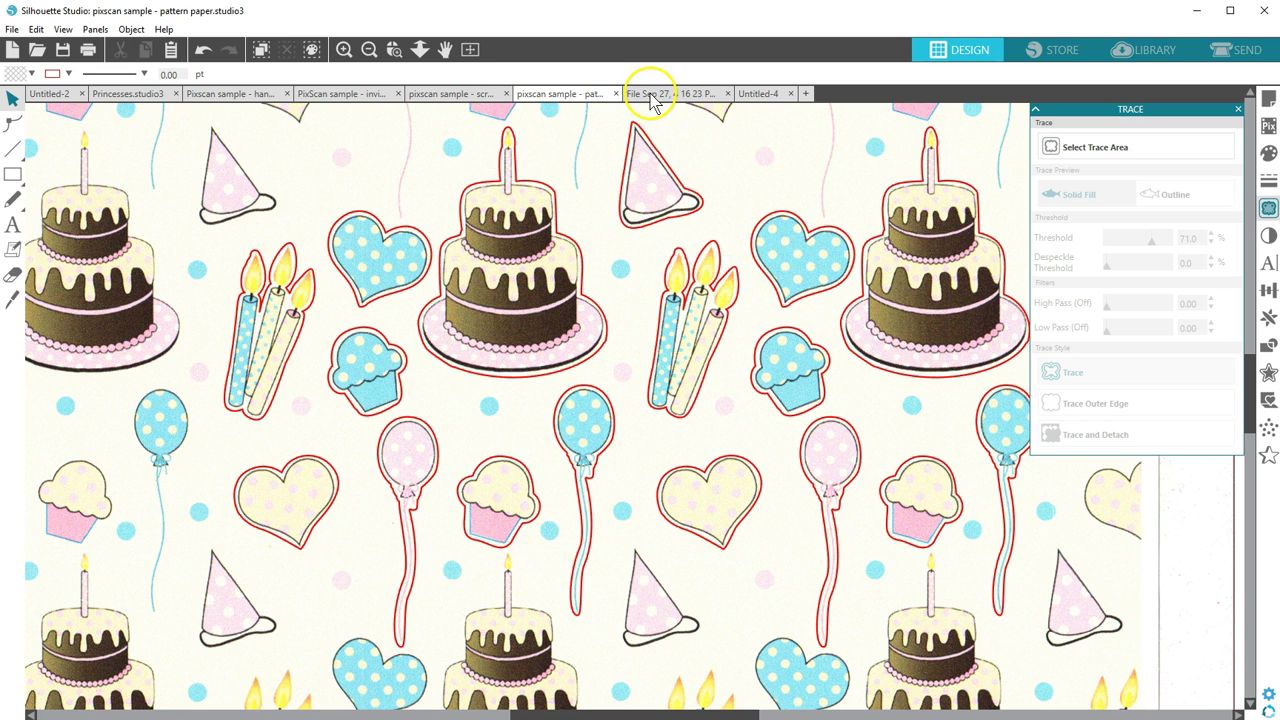
pyautogui.click(50, 94)
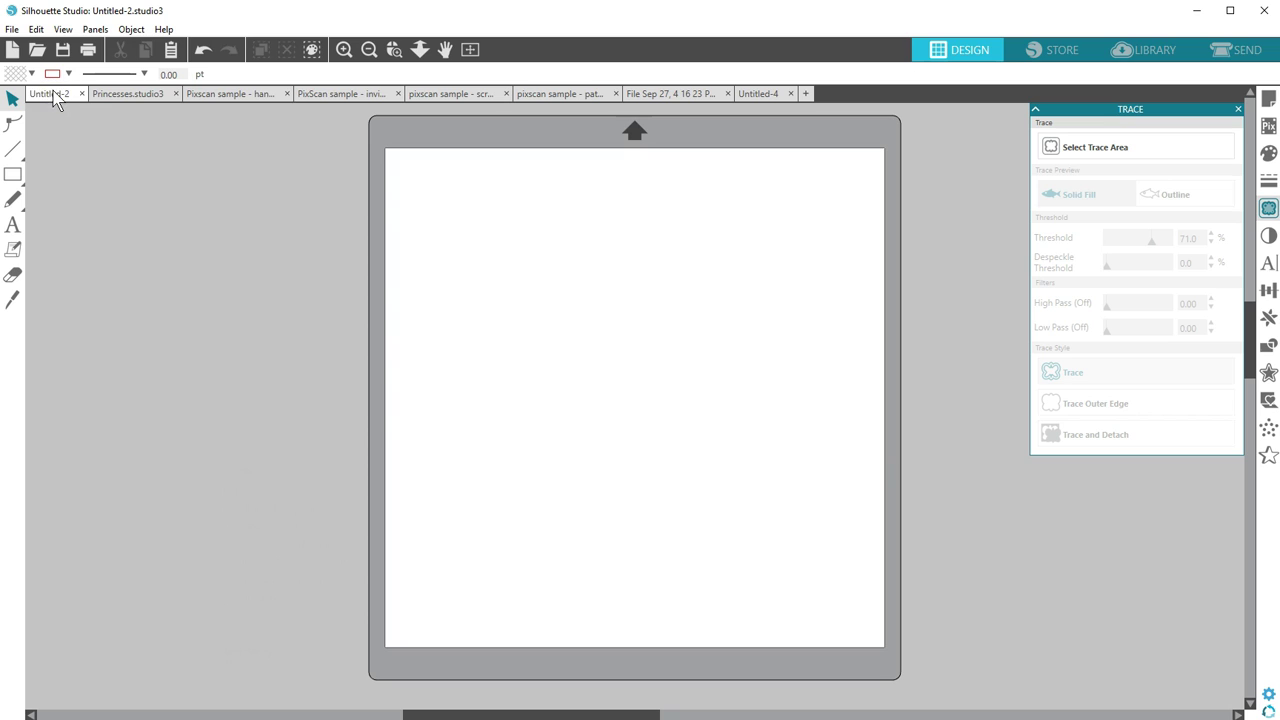